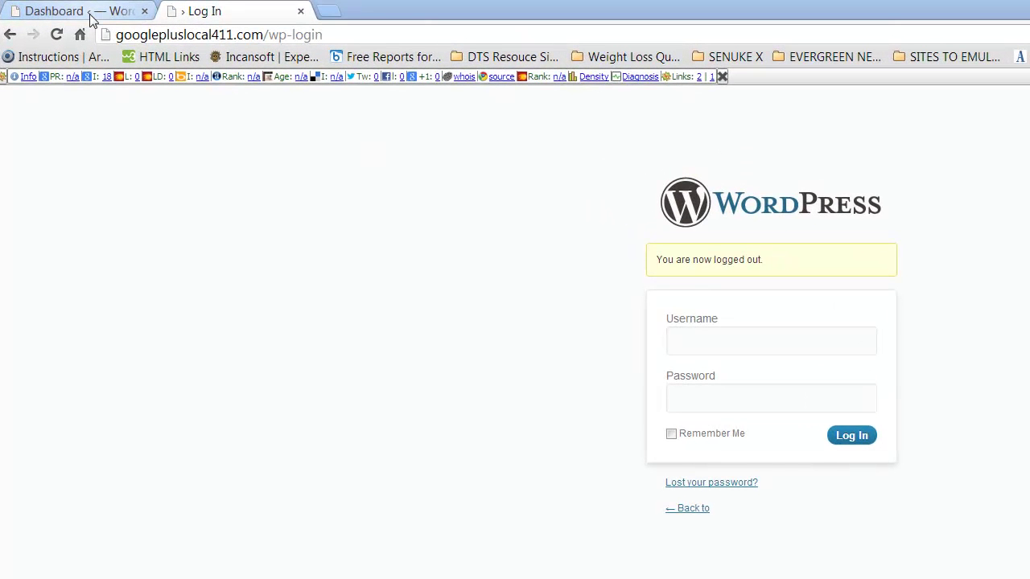
View the site's public home page in a separate tab and return to the WordPress dashboard
left_click(89, 14)
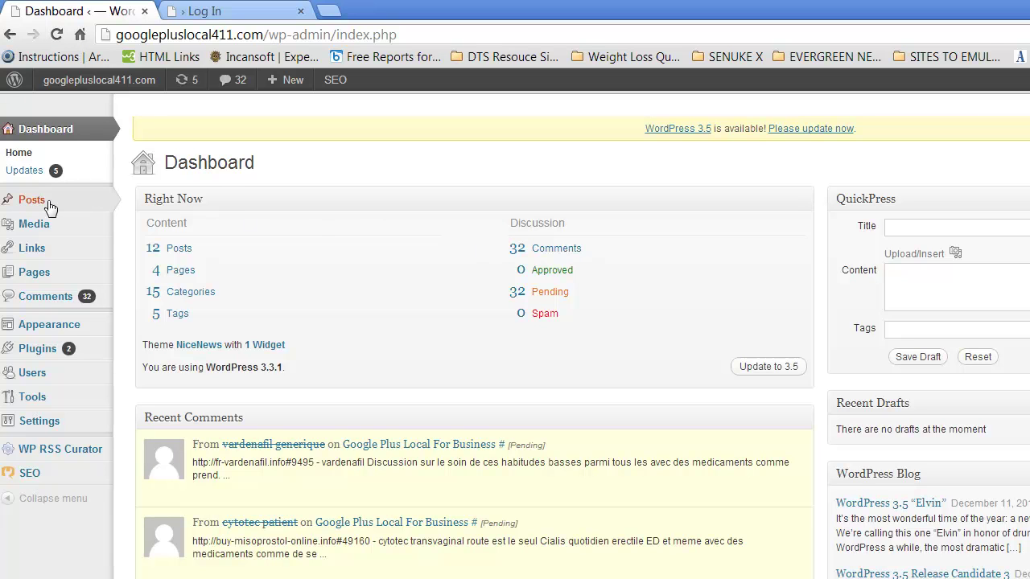
mouse_move(48, 208)
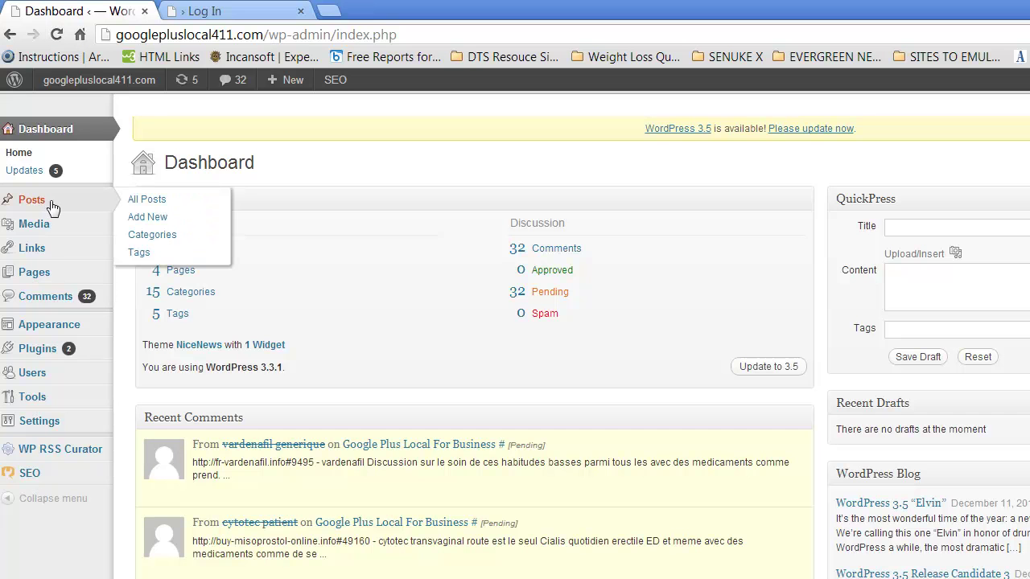
mouse_move(44, 275)
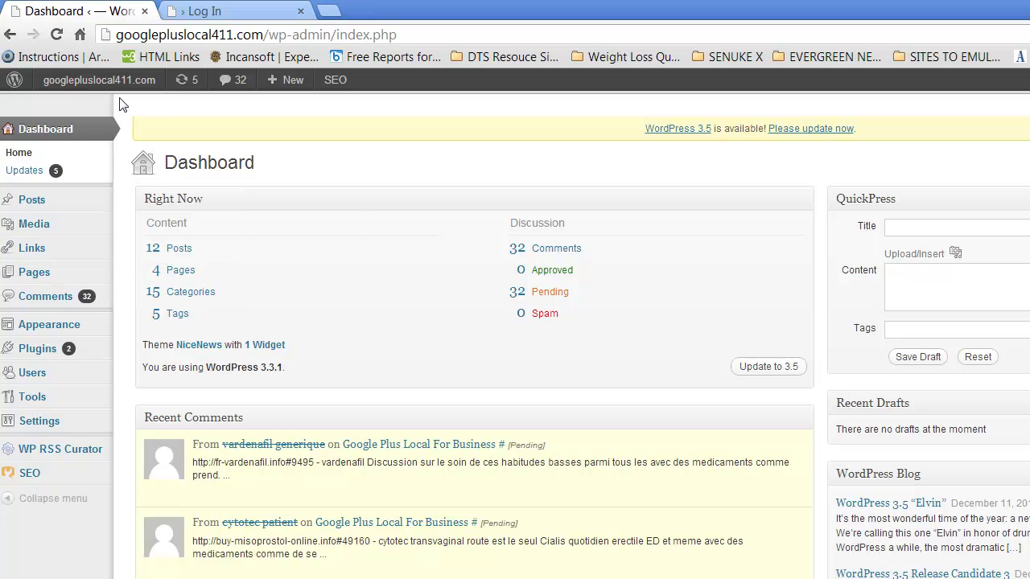
right_click(121, 78)
left_click(157, 91)
left_click(222, 13)
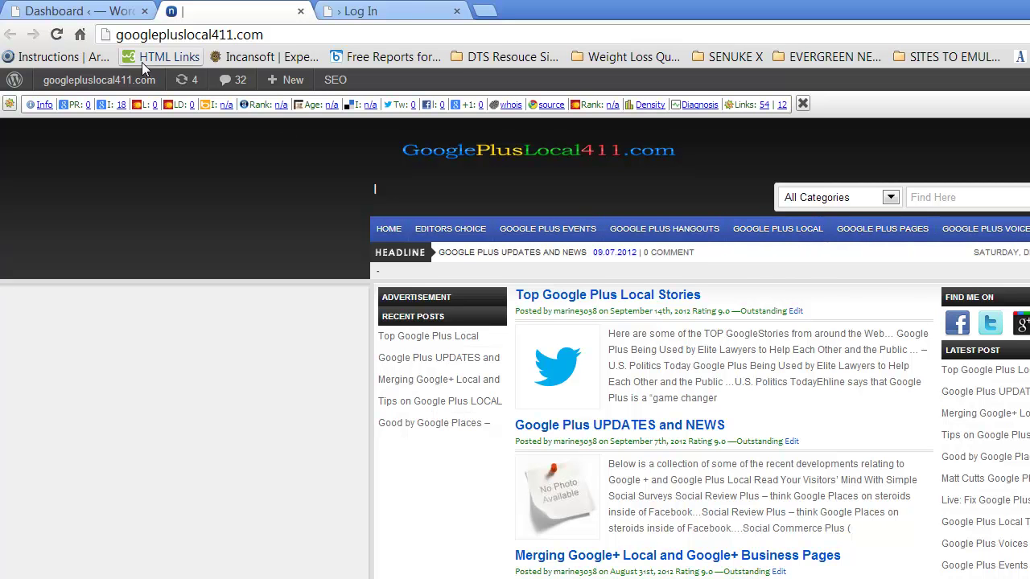
left_click(121, 11)
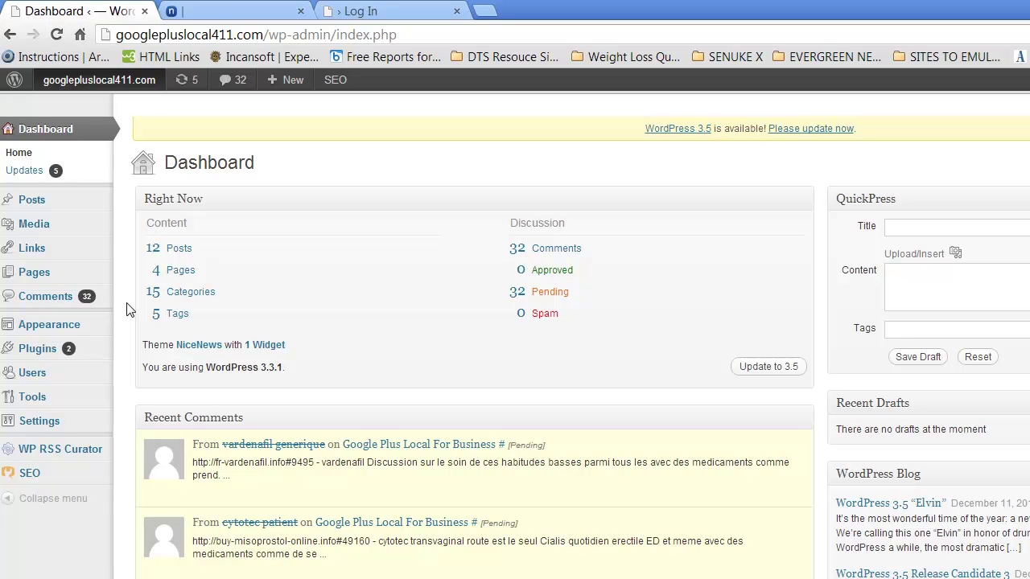
Start a new post and look through the available paragraph formats for its body text
mouse_move(70, 281)
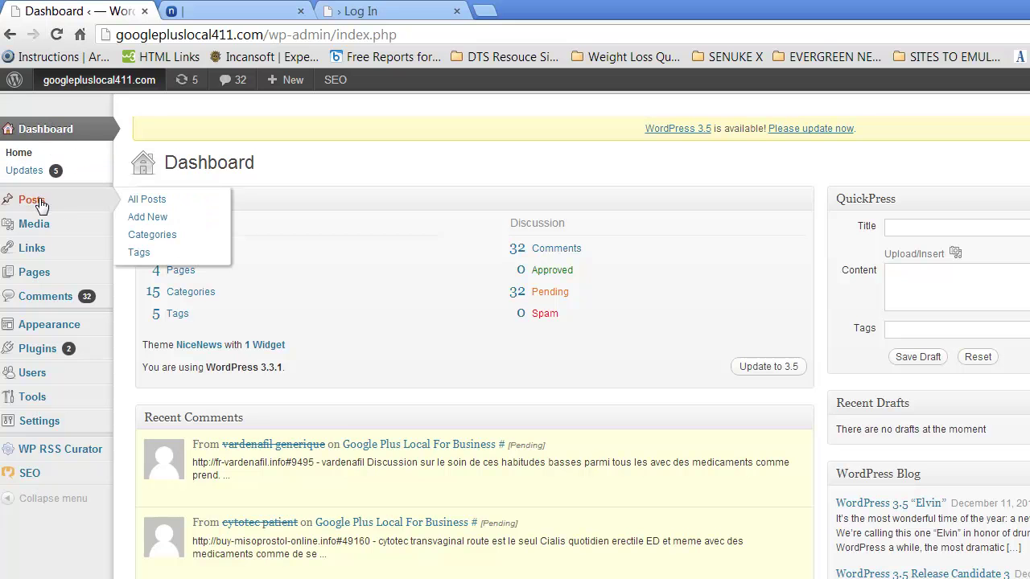
left_click(155, 217)
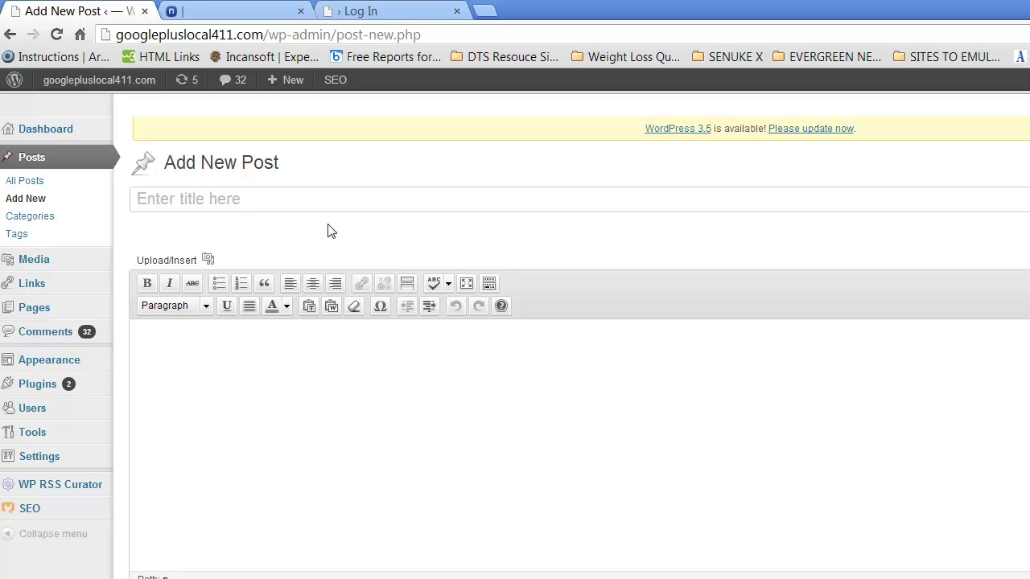
left_click(249, 202)
left_click(296, 346)
left_click(207, 310)
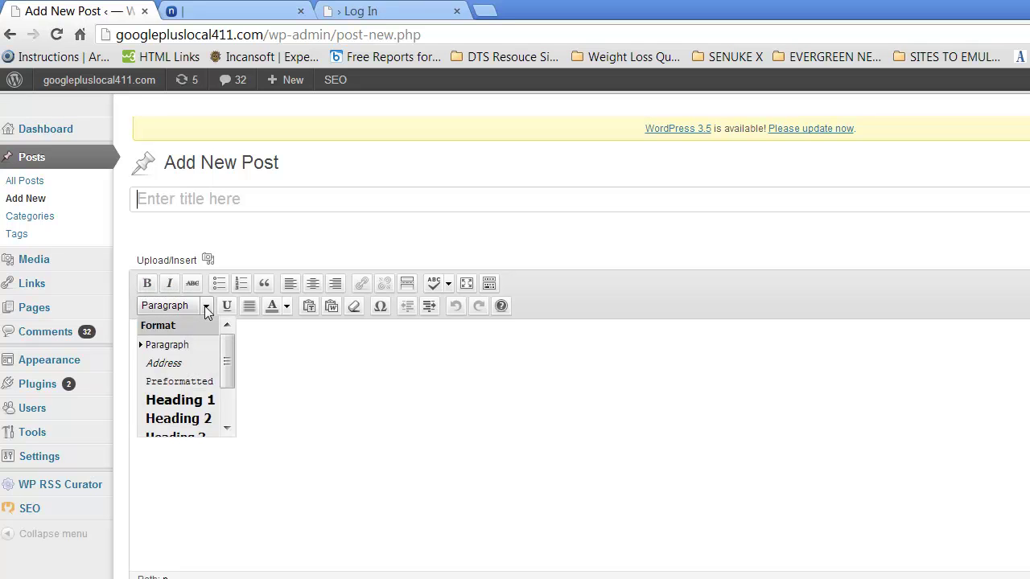
left_click(421, 462)
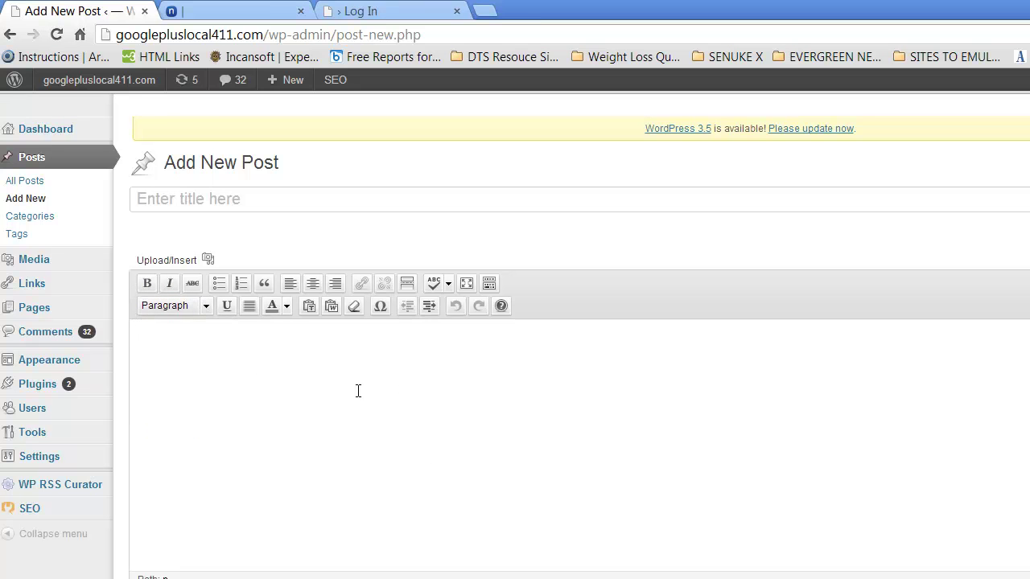
Publish the post with the title "test post" and the body "test post content", and view it on the site
left_click(254, 204)
type("test pos")
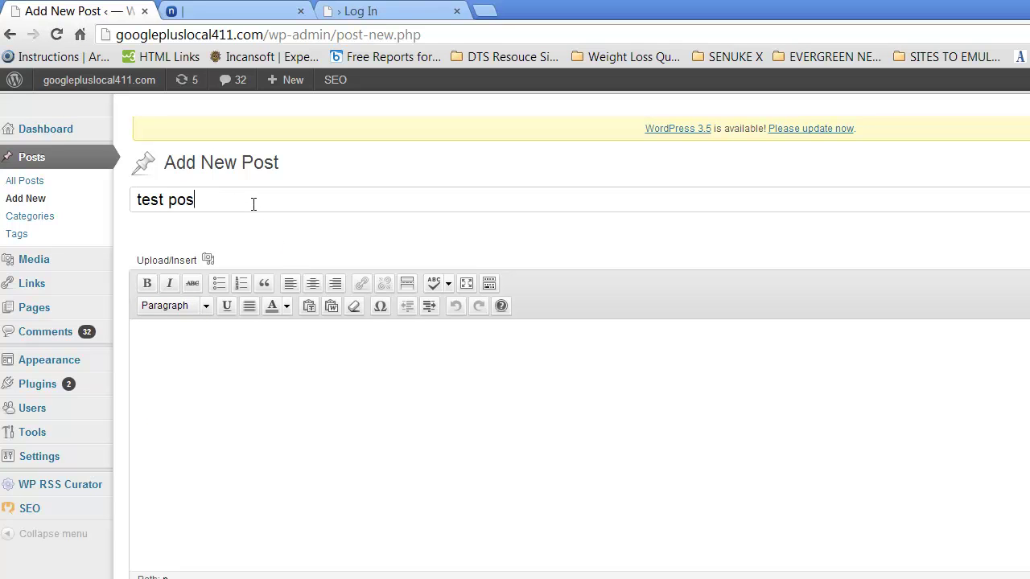
type("t test post content")
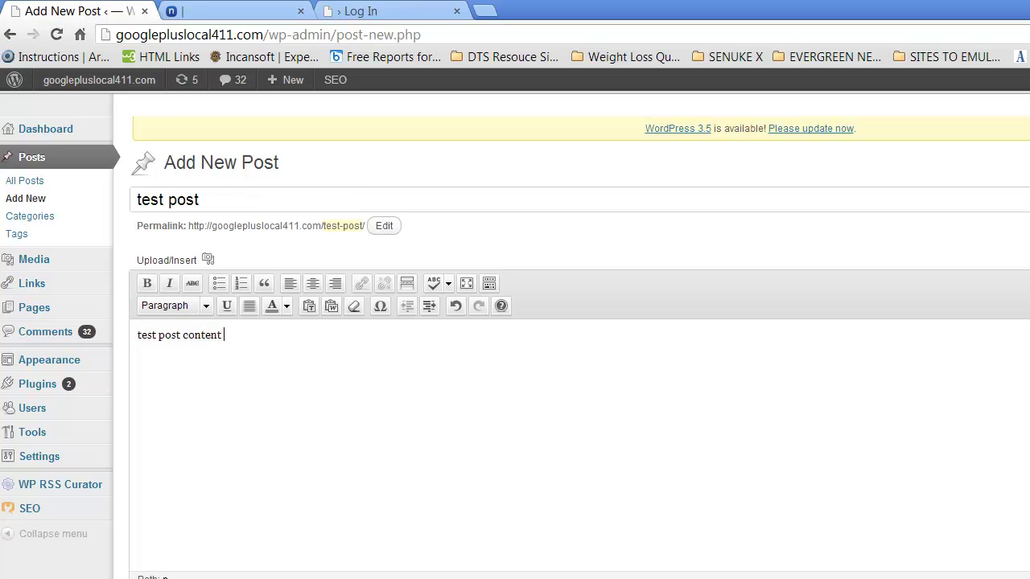
key("Return")
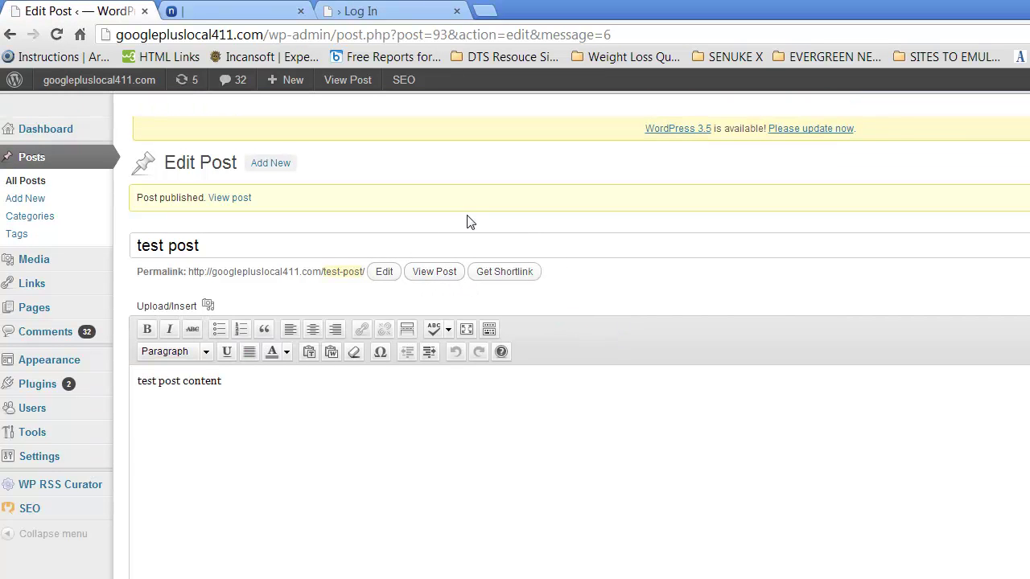
left_click(436, 274)
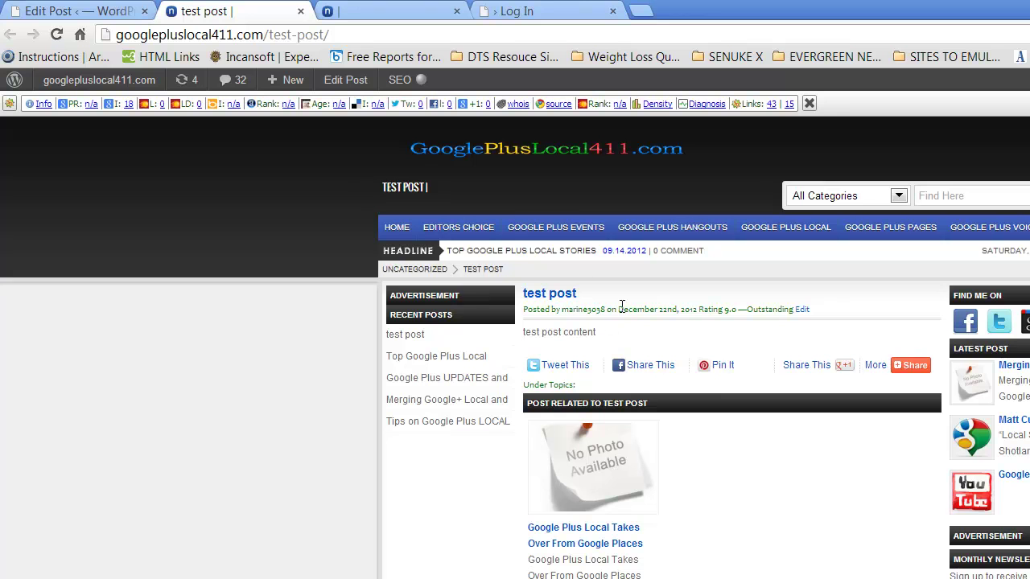
left_click(81, 11)
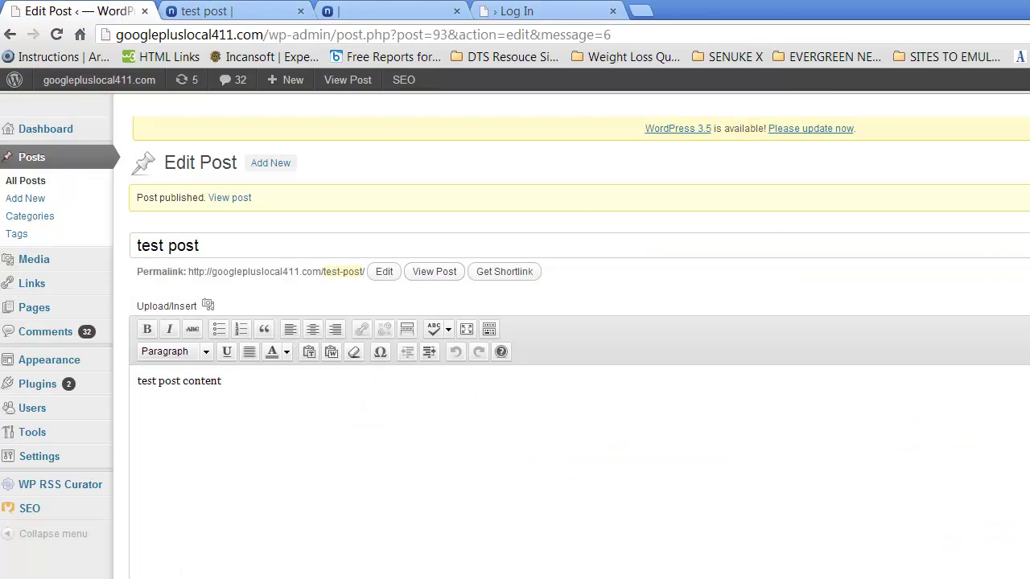
Replace the test post's body text with "changed content" and update the post
left_click_drag(296, 381, 169, 393)
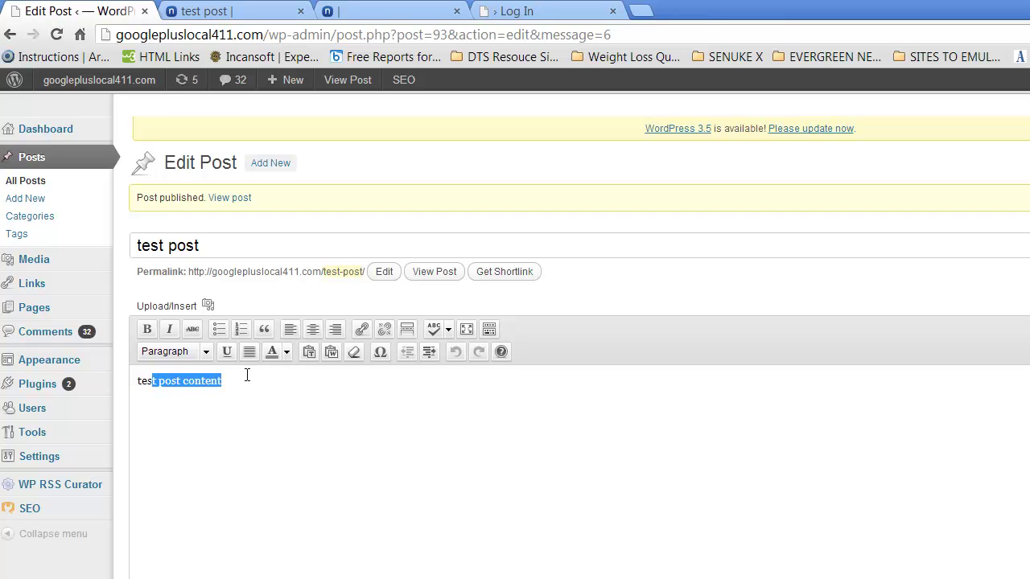
key("BackSpace")
key("BackSpace")
key("BackSpace")
key("BackSpace")
type("chea")
key("BackSpace")
key("BackSpace")
type("a")
key("BackSpace")
type("ancg")
key("BackSpace")
key("BackSpace")
type("ged content")
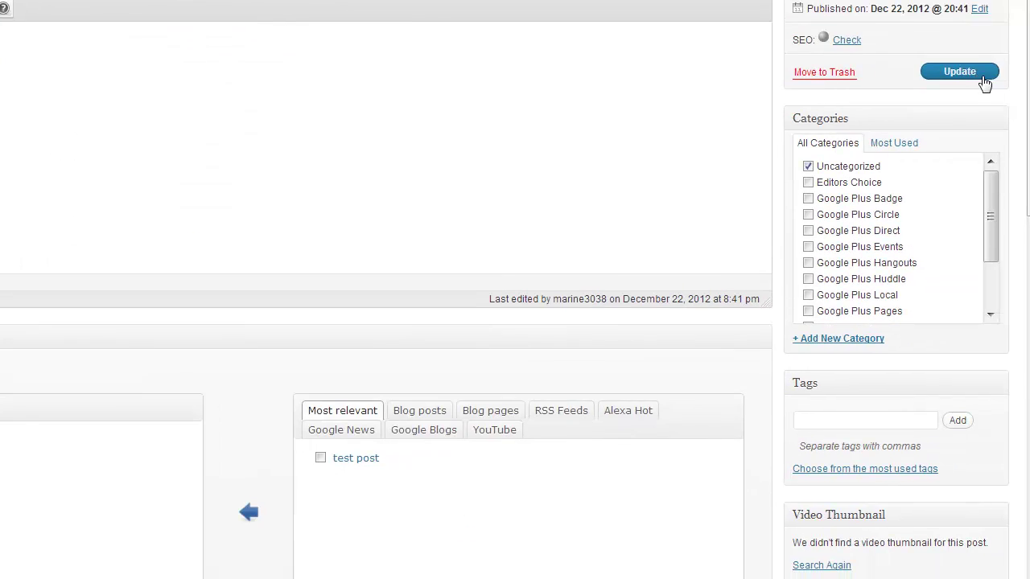
left_click(982, 76)
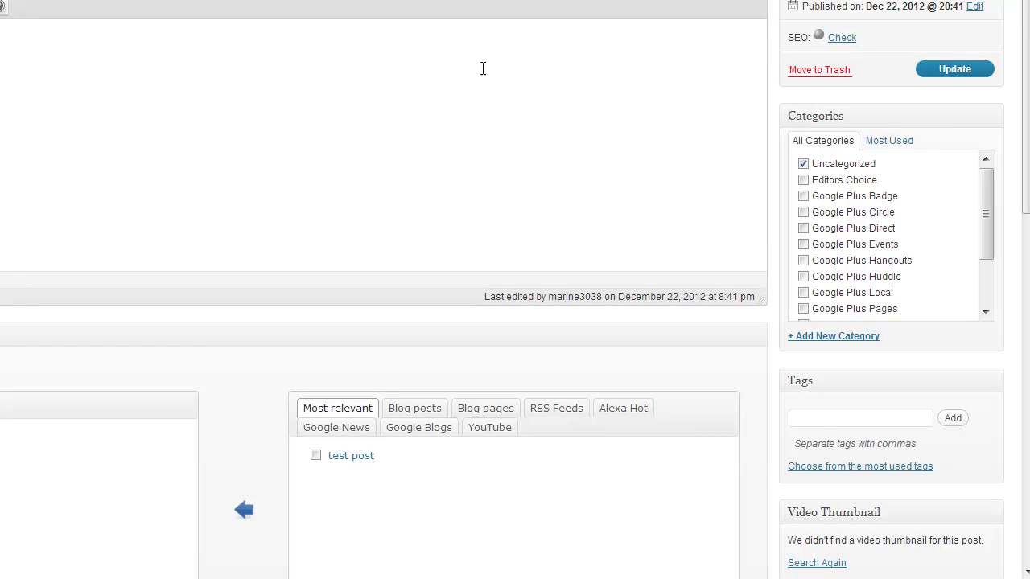
Move the test post to the trash and look through the list of all remaining posts
left_click(821, 73)
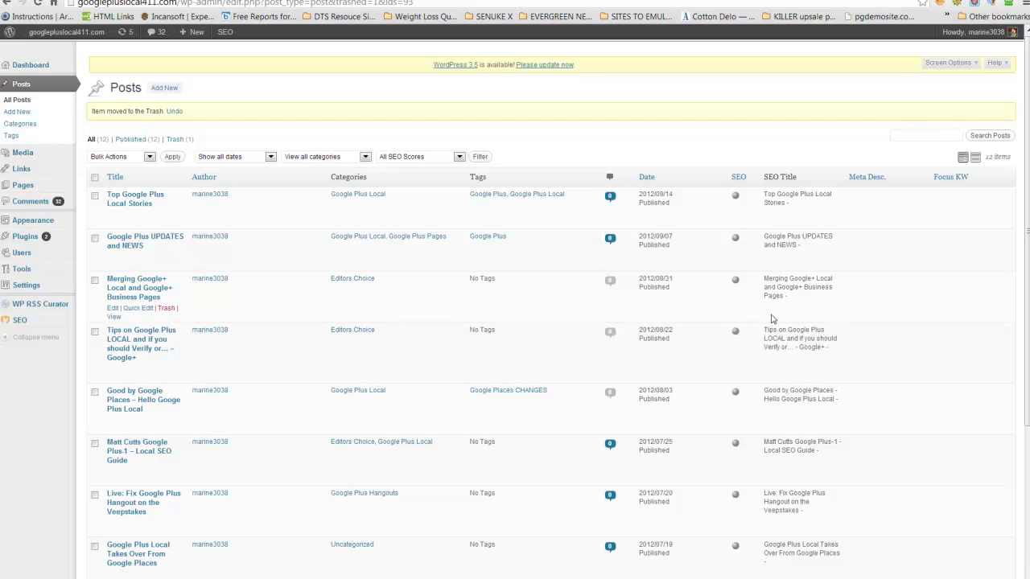
scroll(849, 351, "down", 2)
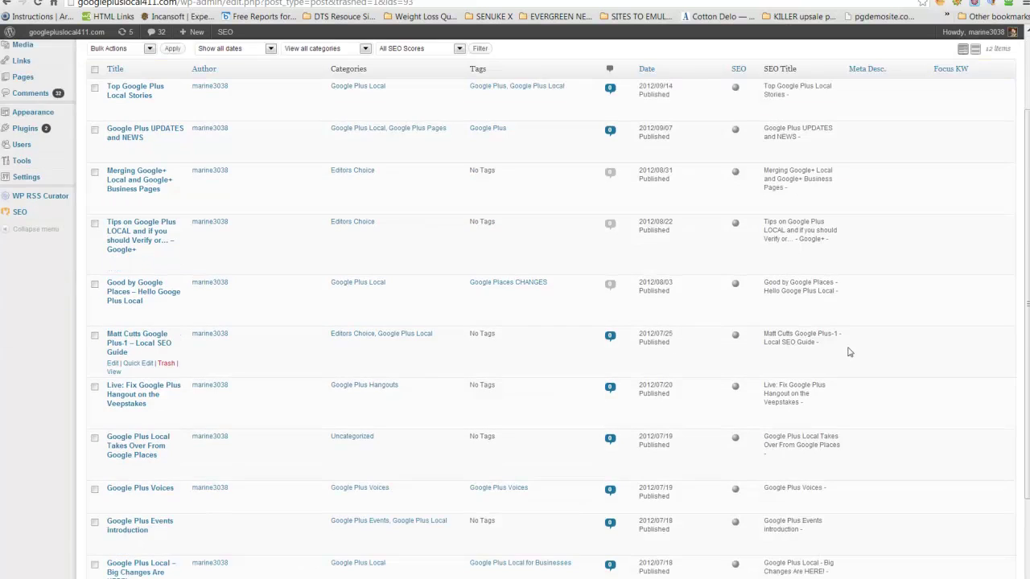
scroll(849, 352, "down", 2)
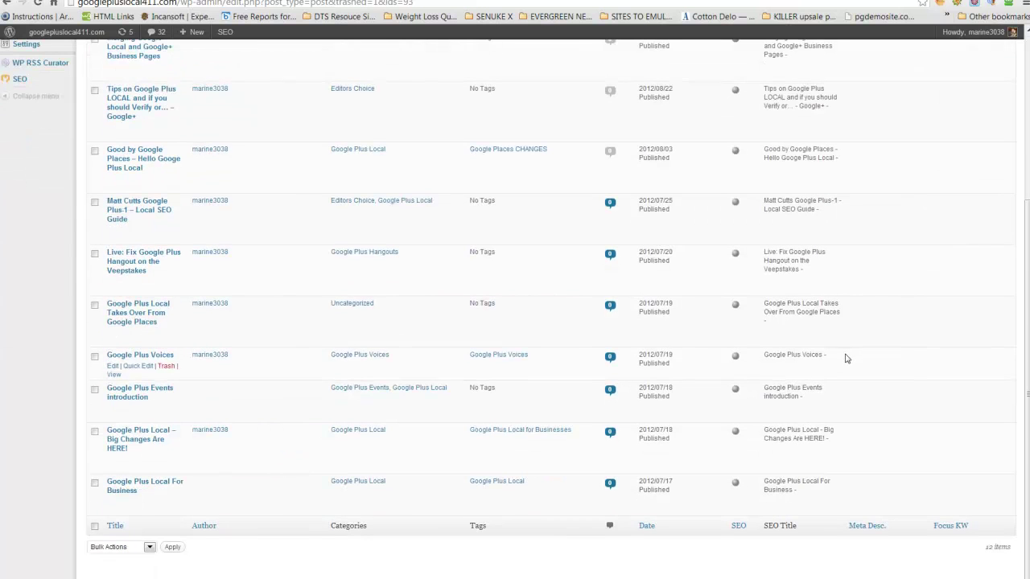
scroll(366, 336, "up", 4)
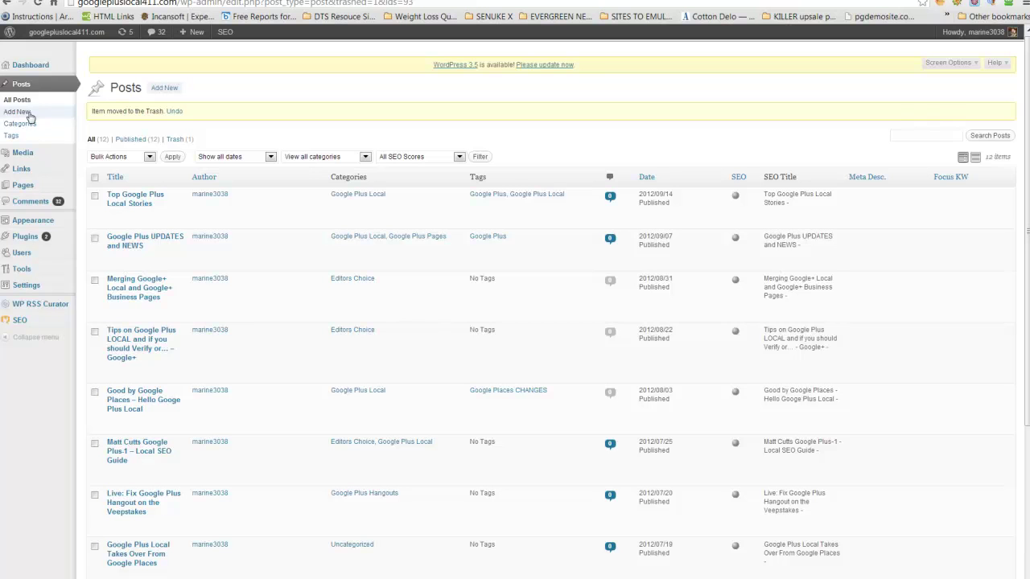
left_click(25, 86)
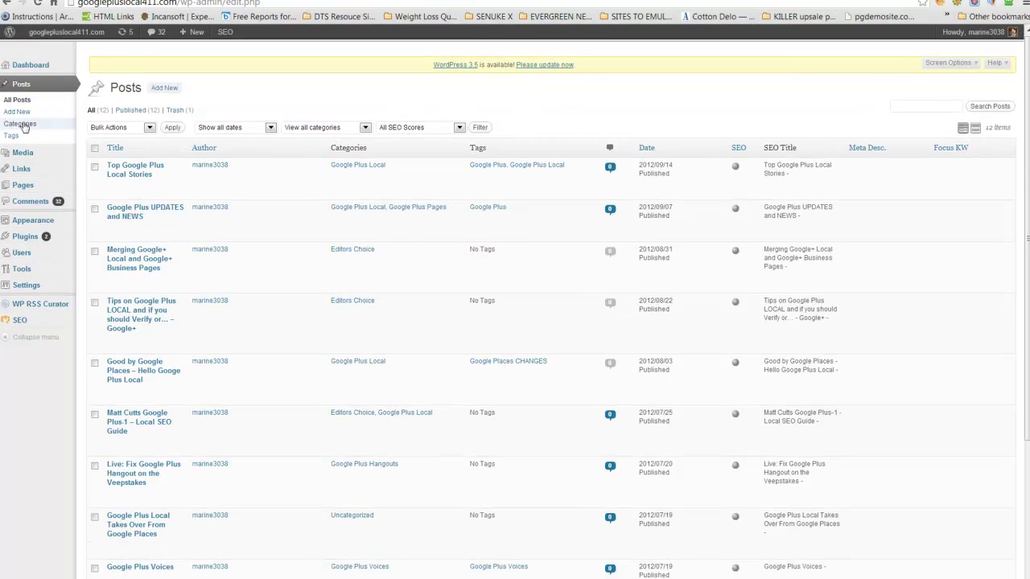
Open the public site separately to examine its navigation bar and return to the posts list
mouse_move(23, 188)
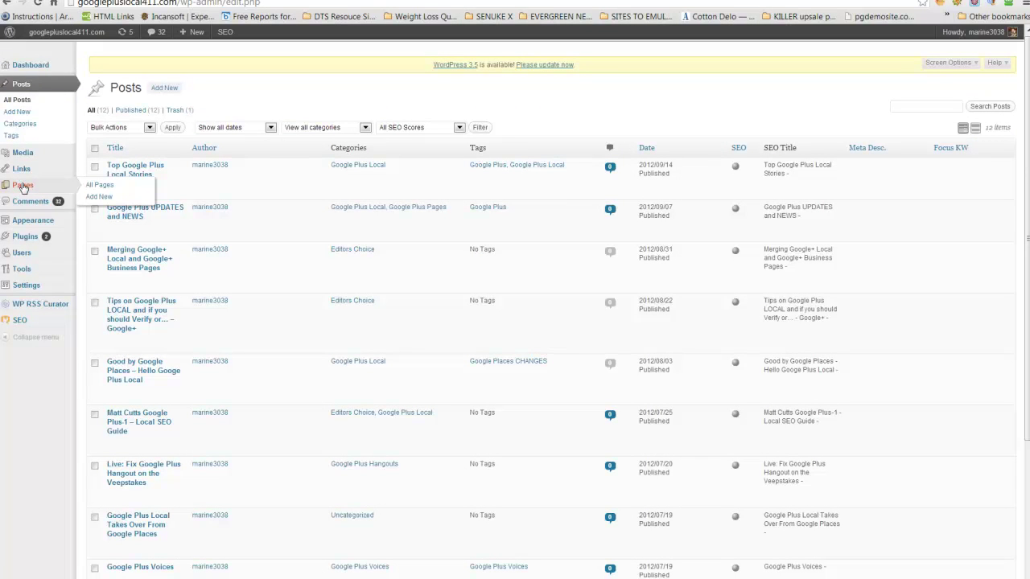
right_click(57, 34)
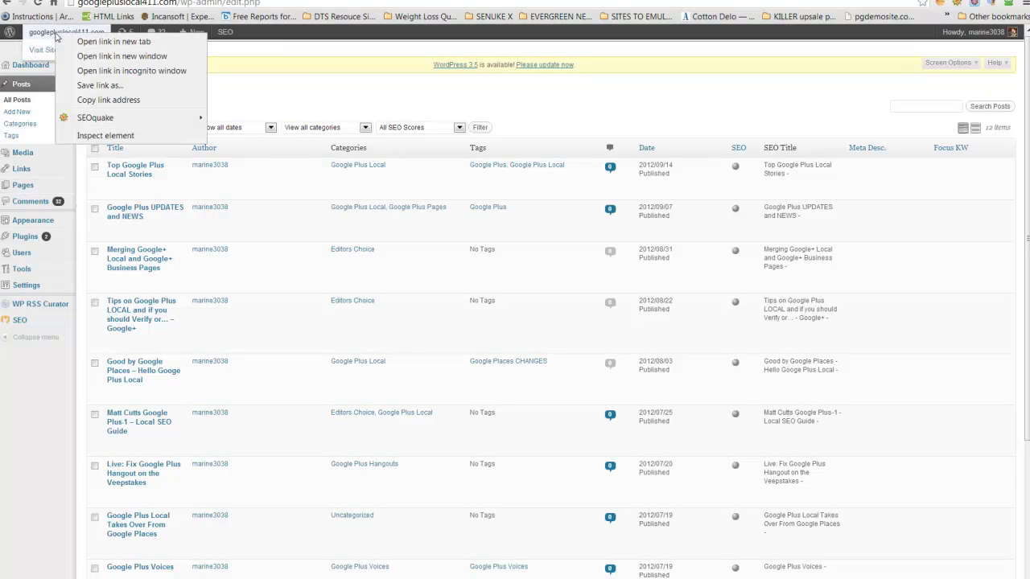
left_click(105, 56)
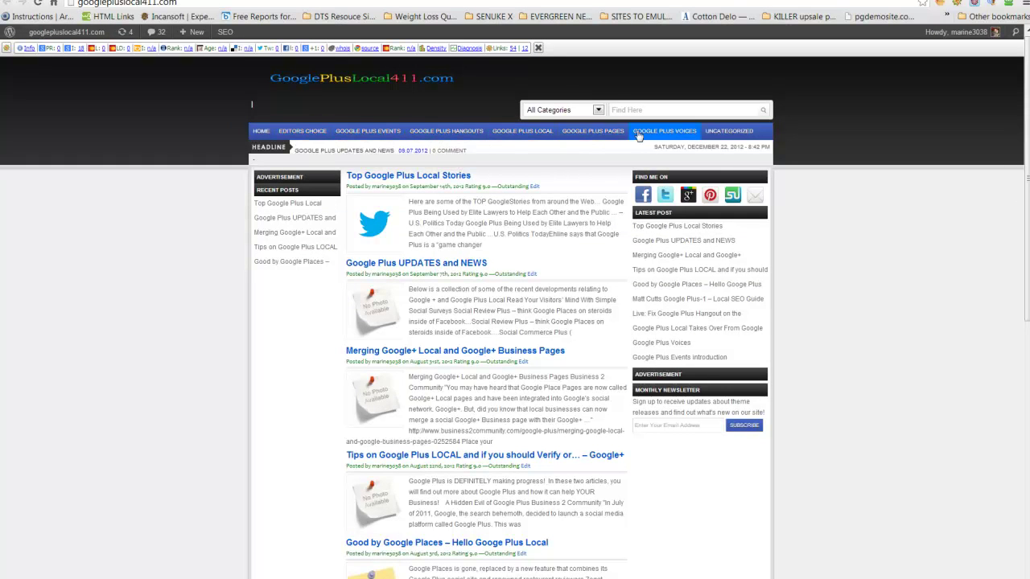
left_click(60, 1)
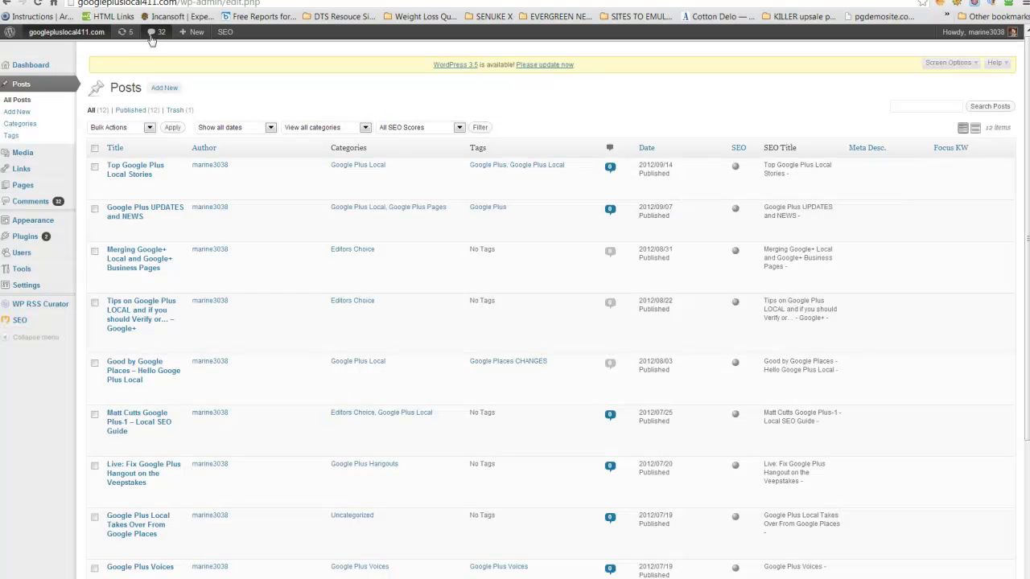
Open the About Us page for editing and add the line "edit this content" above the logo
left_click(26, 185)
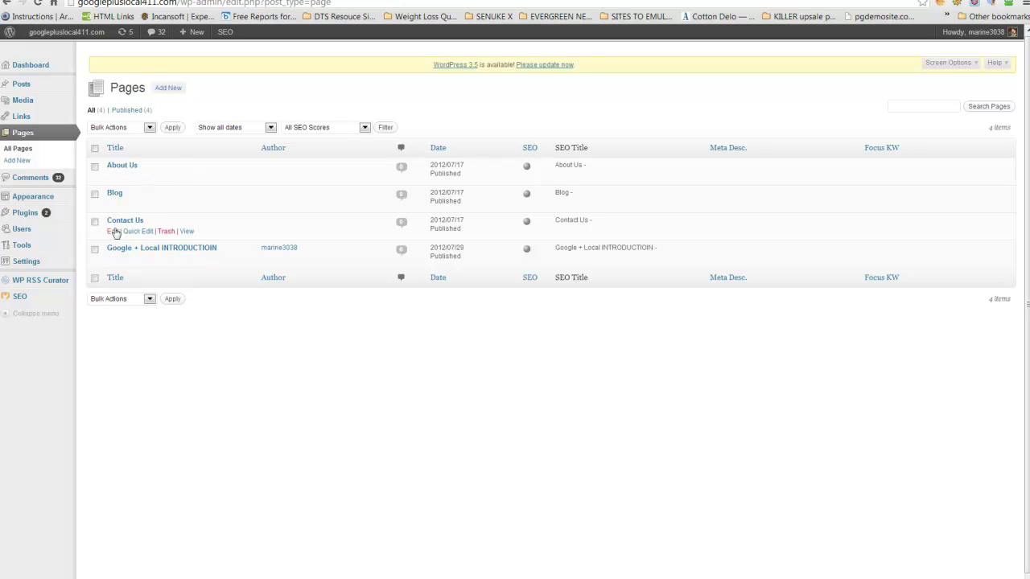
left_click(120, 175)
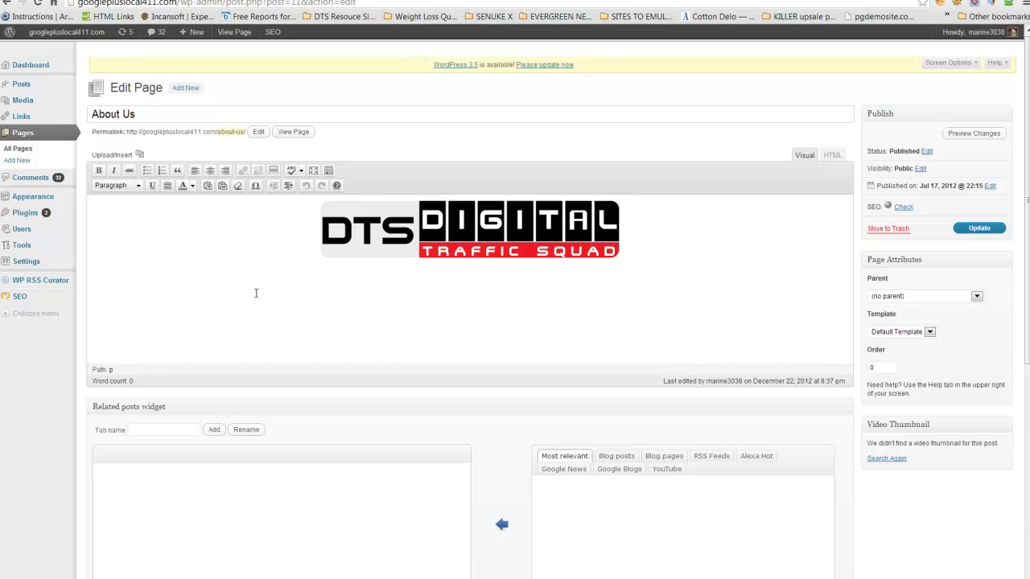
left_click(115, 220)
key("Return")
type("edited")
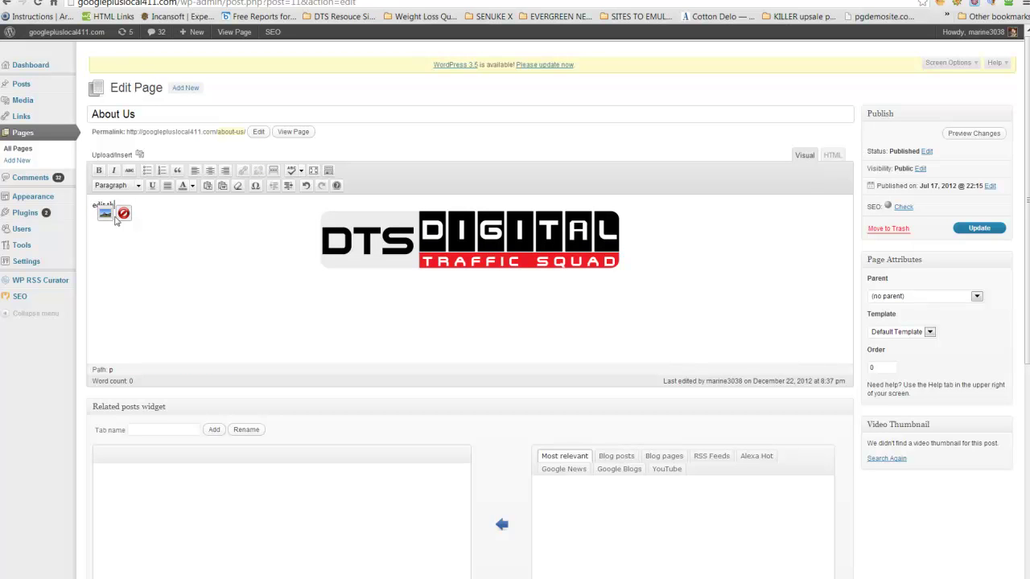
type("is content")
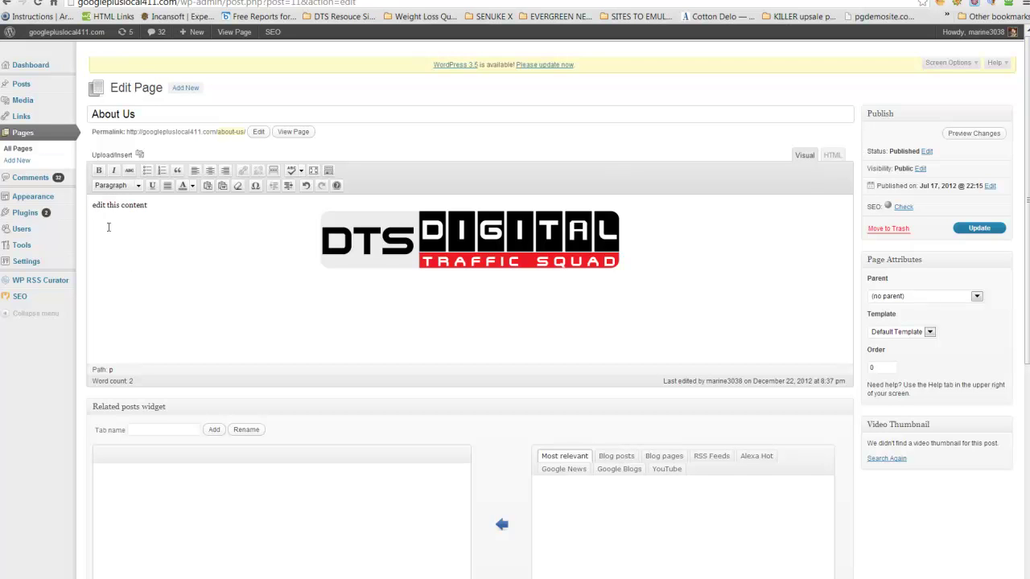
Format the new line as Heading 1 and make its word "content" bold and italic
left_click_drag(157, 206, 121, 205)
left_click(139, 186)
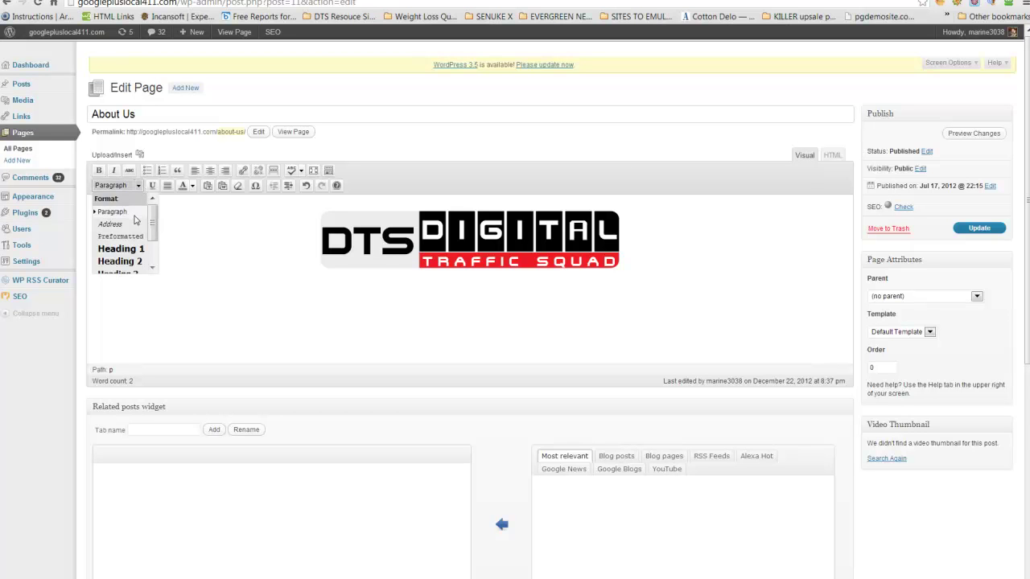
left_click(129, 250)
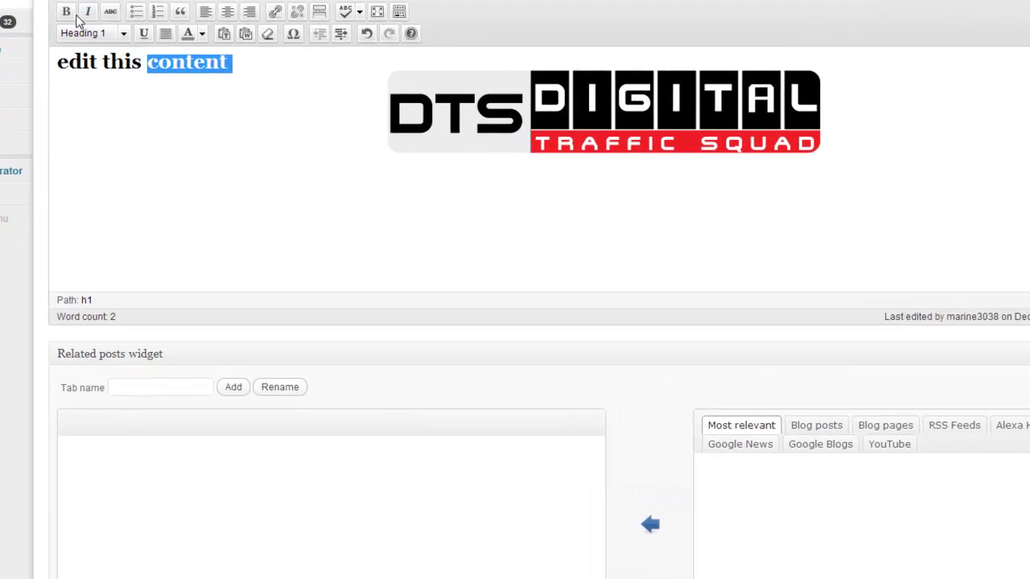
left_click(98, 170)
key("ctrl+i")
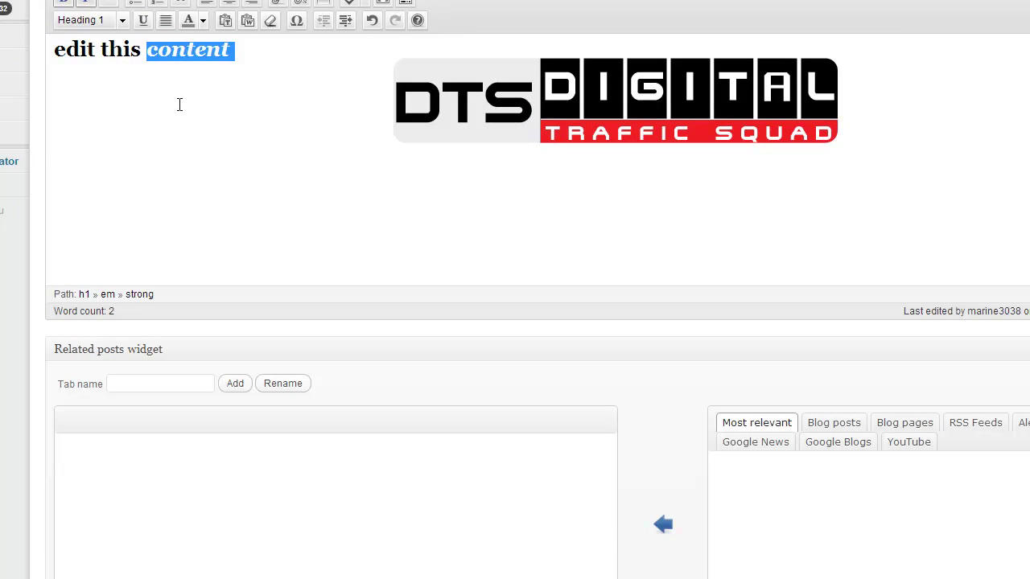
Select the whole heading line and update the About Us page with the edits
left_click(217, 84)
left_click_drag(243, 52, 53, 61)
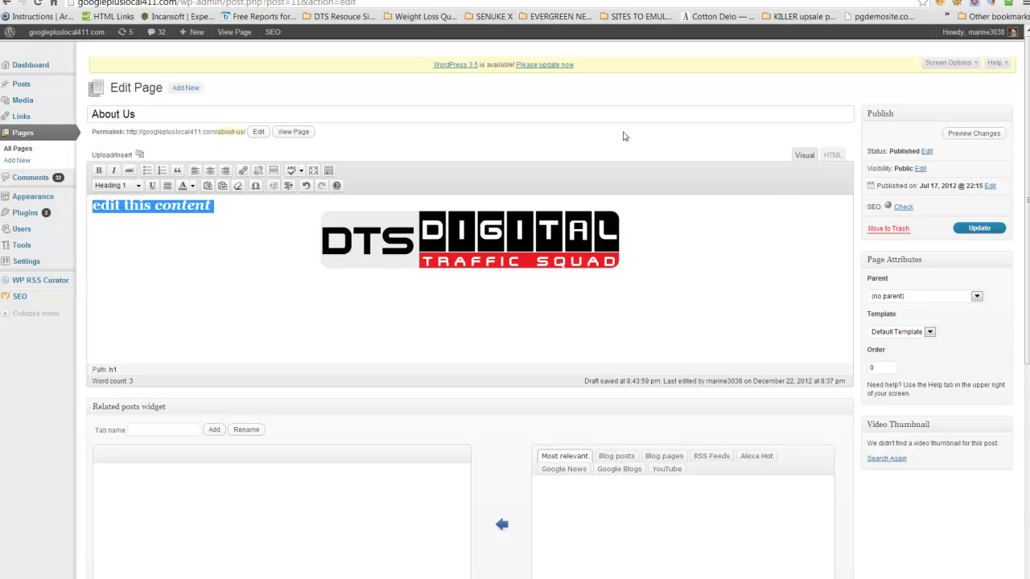
left_click(981, 230)
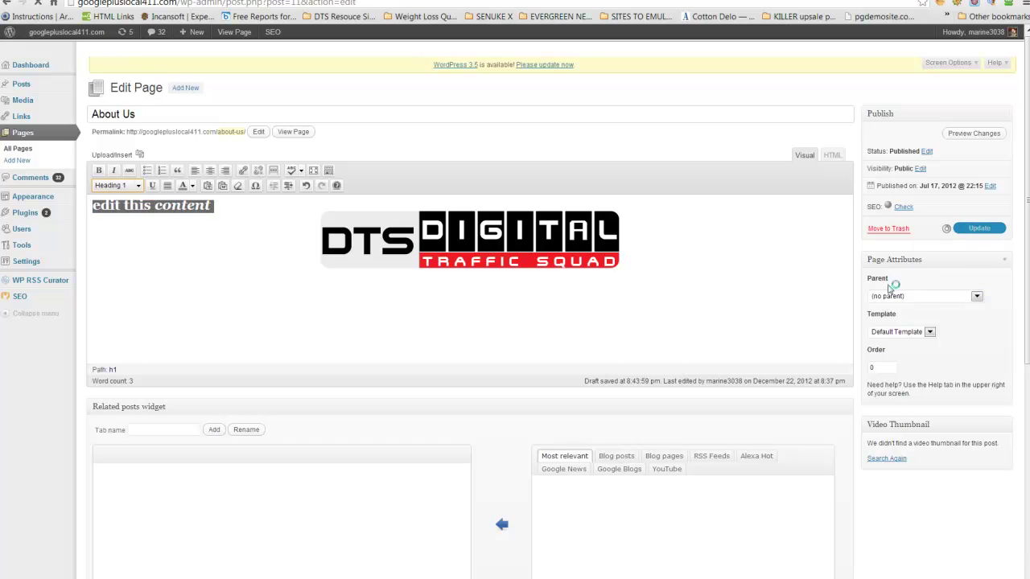